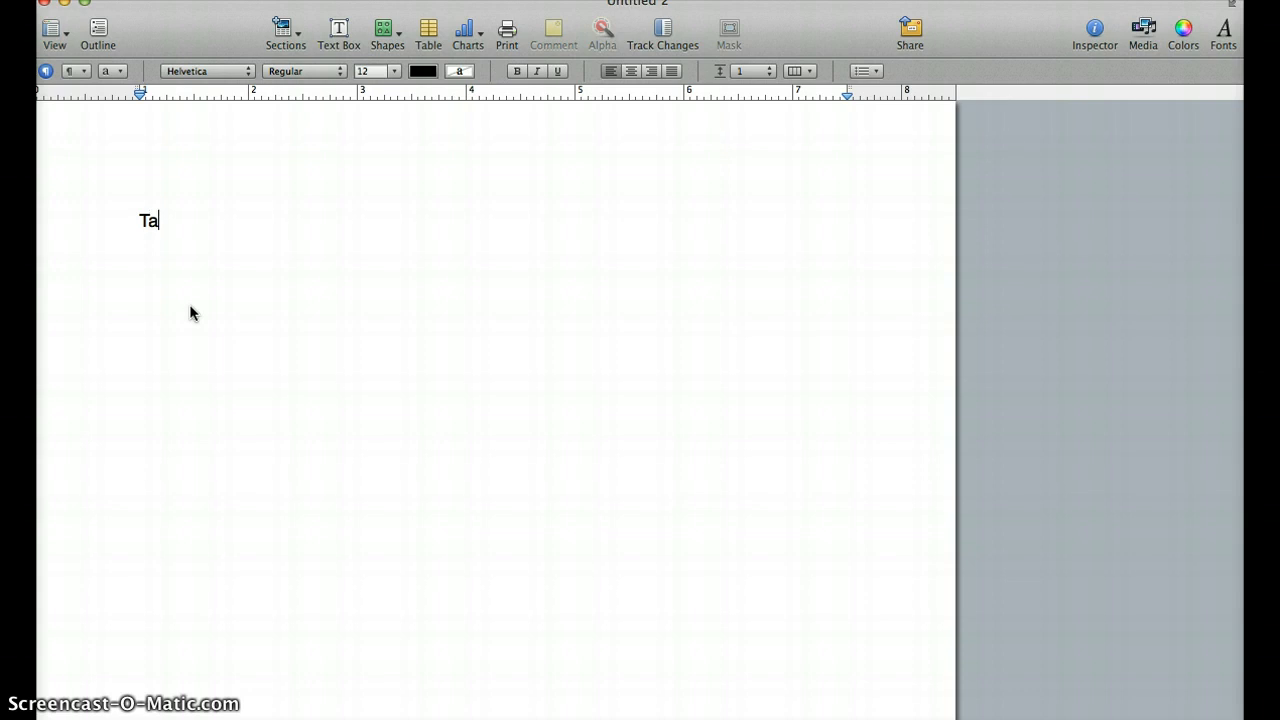
Enter the title "Table of Contents" and center it on the page.
text(s)
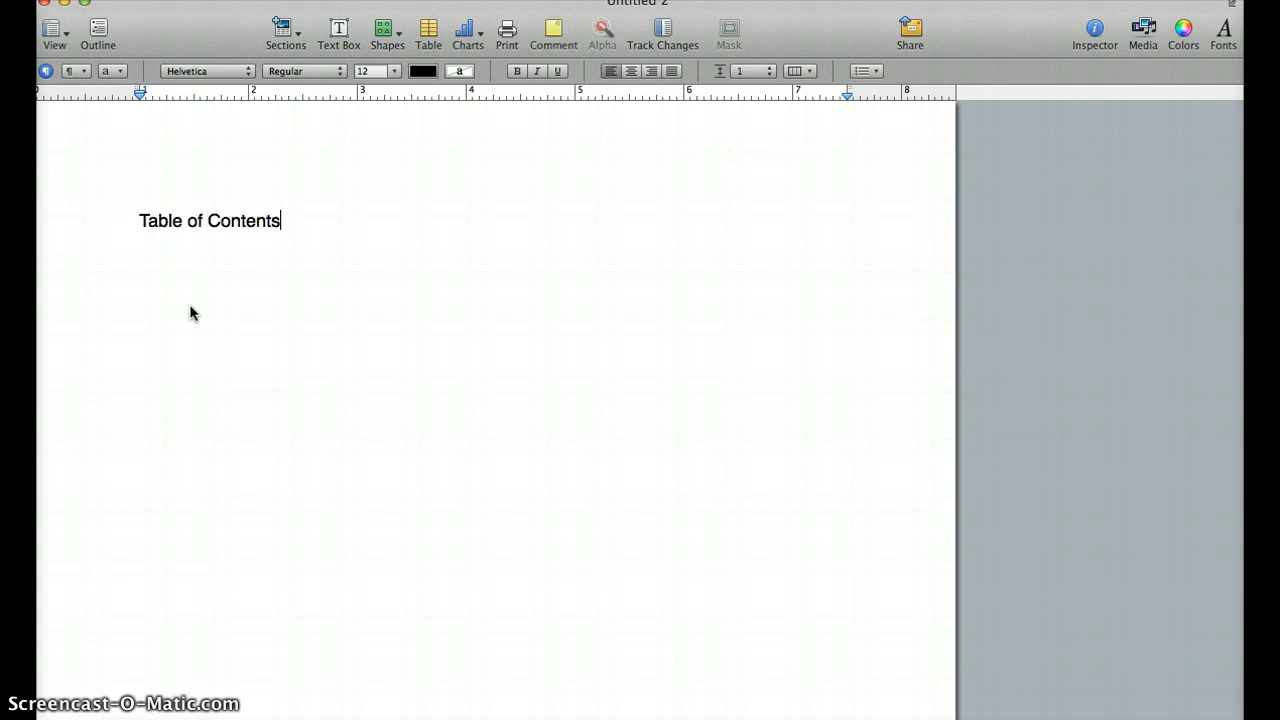
click(631, 71)
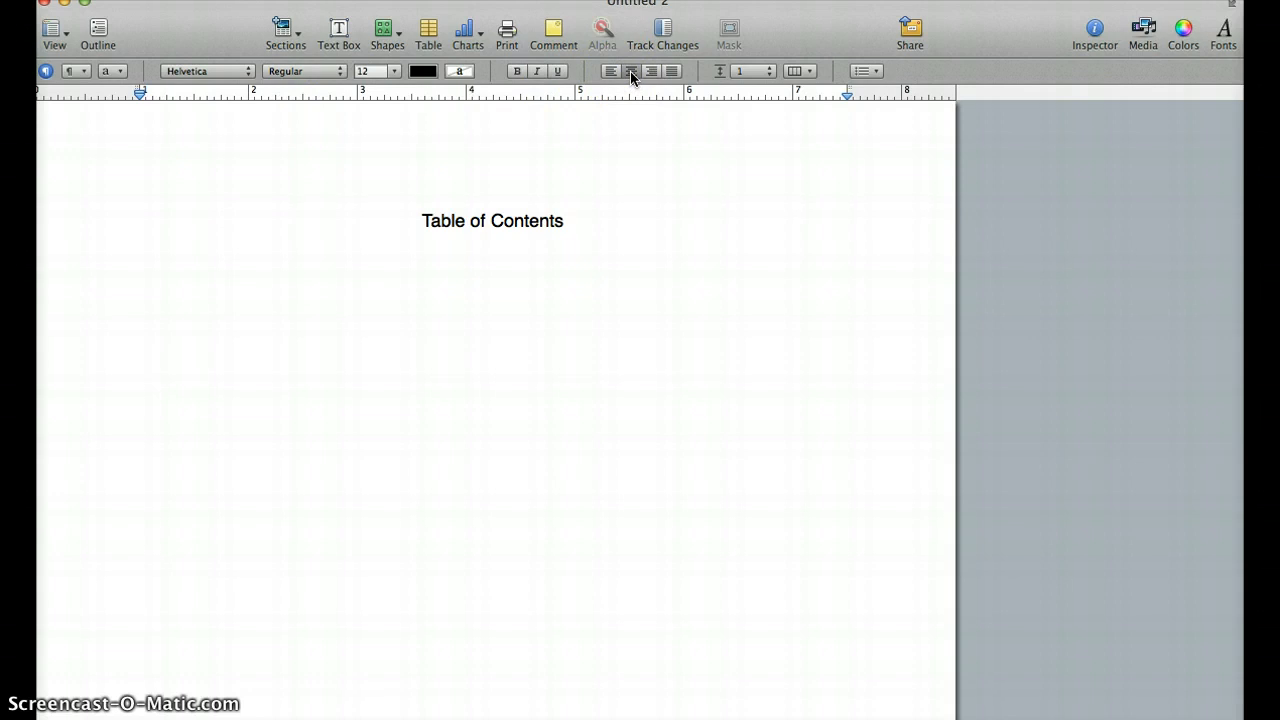
Set the line spacing to 2 and left-align the new line below the title.
click(769, 78)
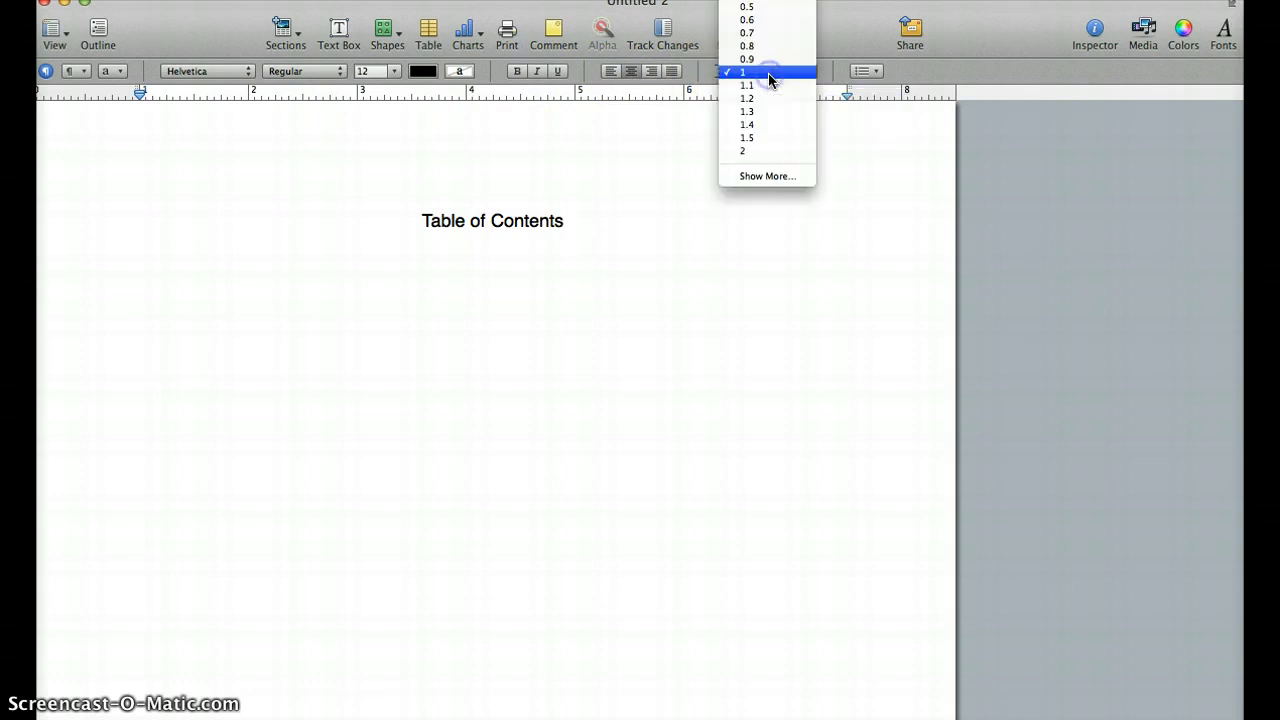
drag(769, 84, 765, 155)
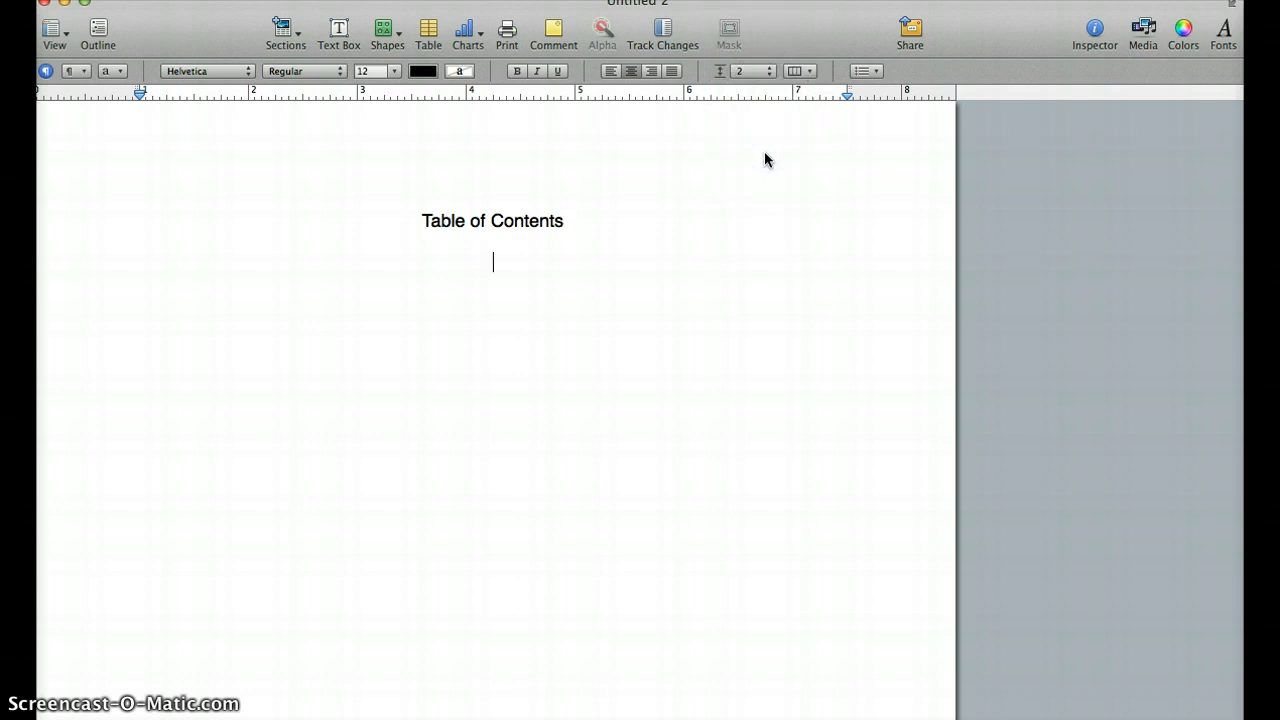
click(610, 74)
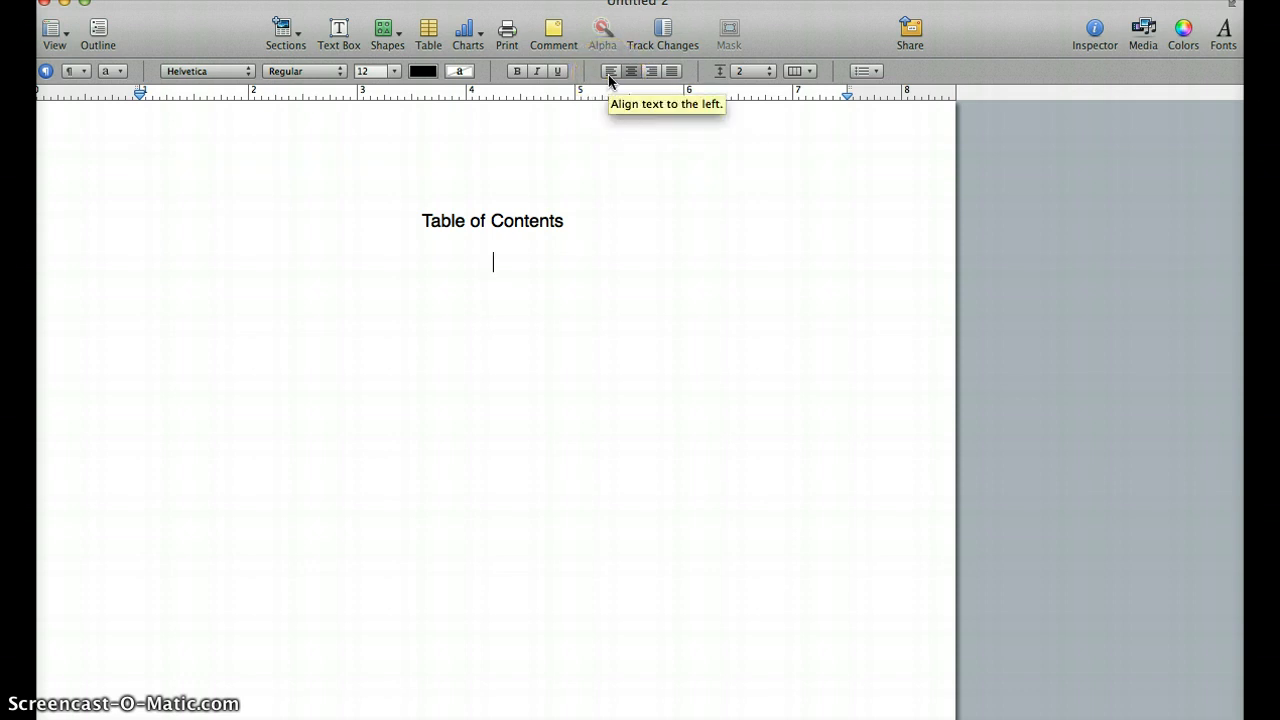
click(611, 78)
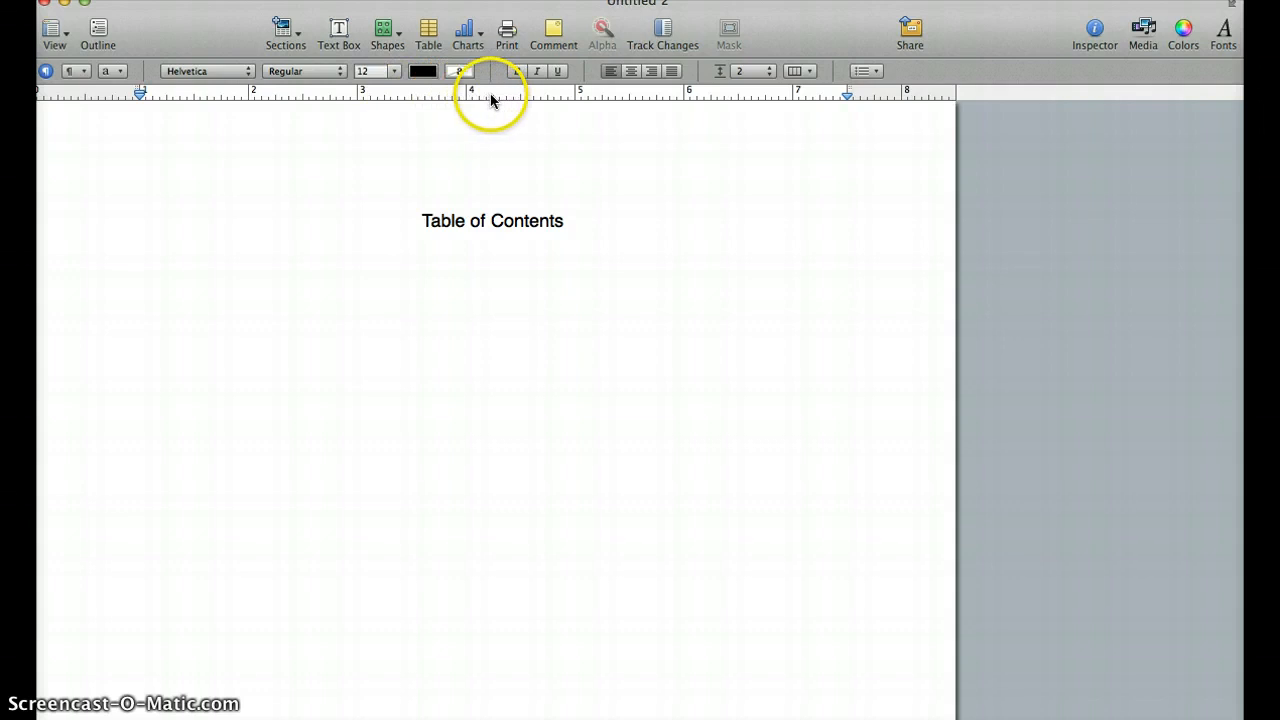
click(62, 38)
click(62, 38)
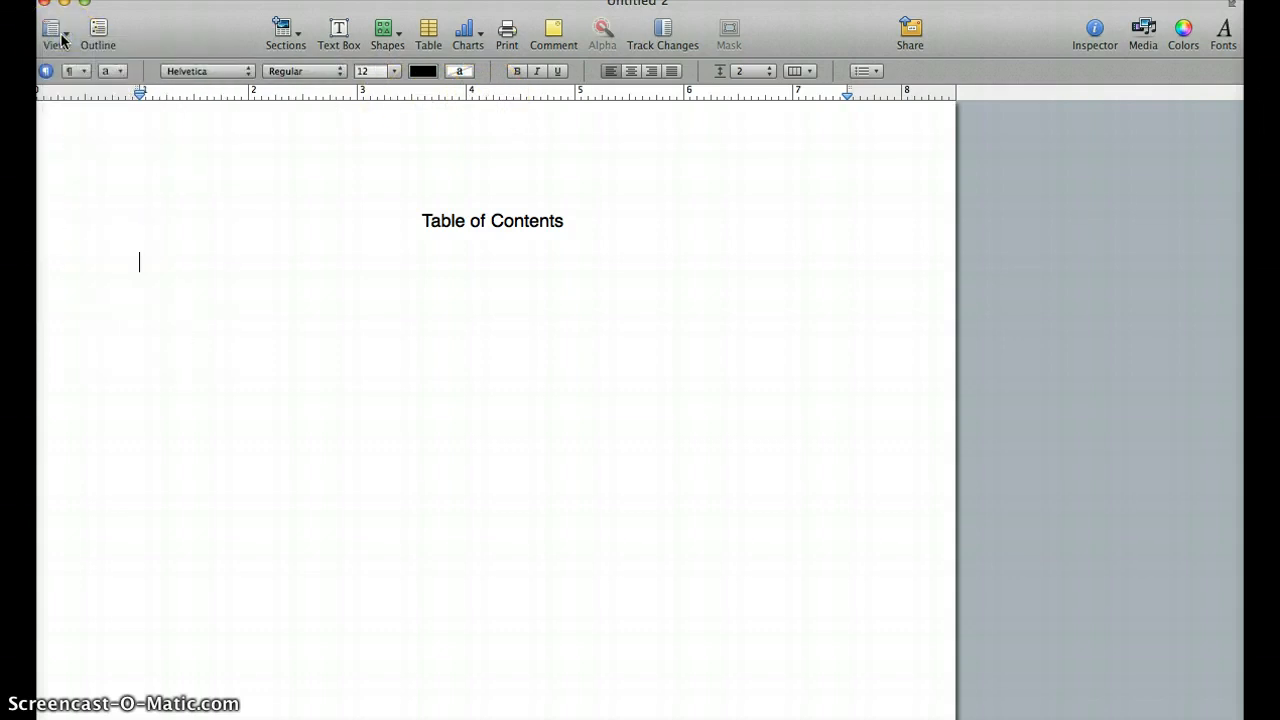
click(62, 38)
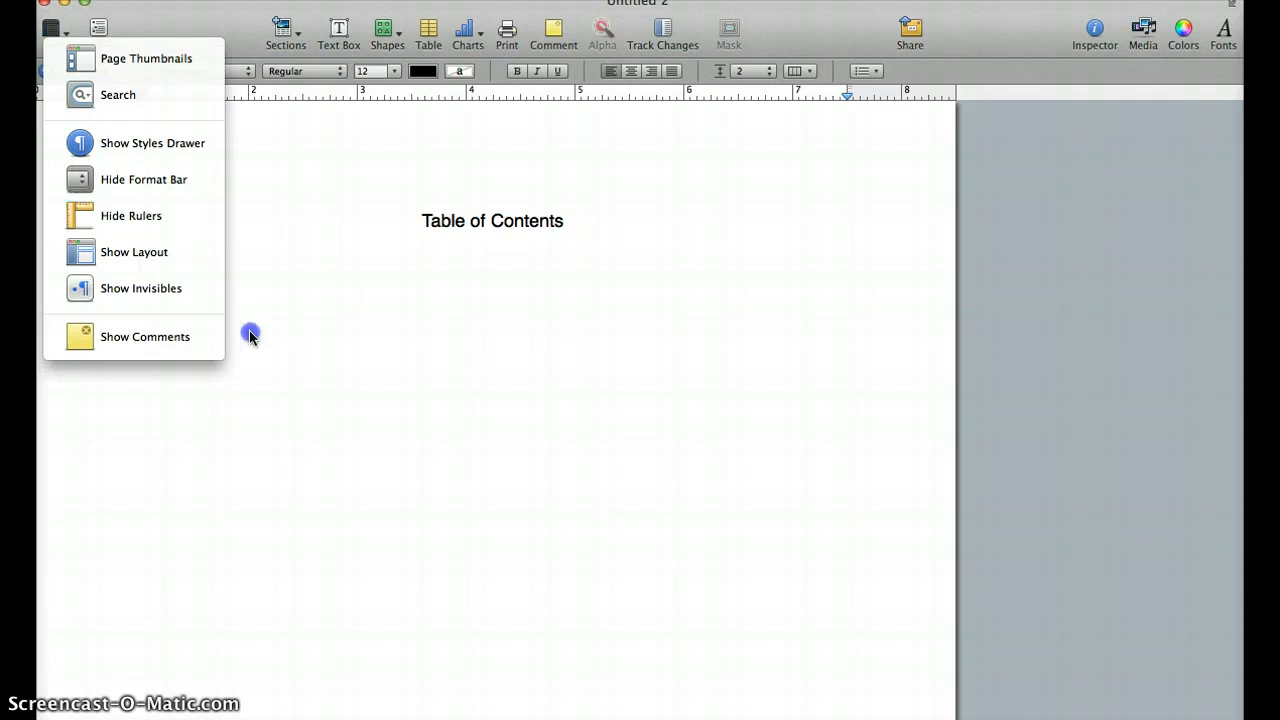
click(268, 356)
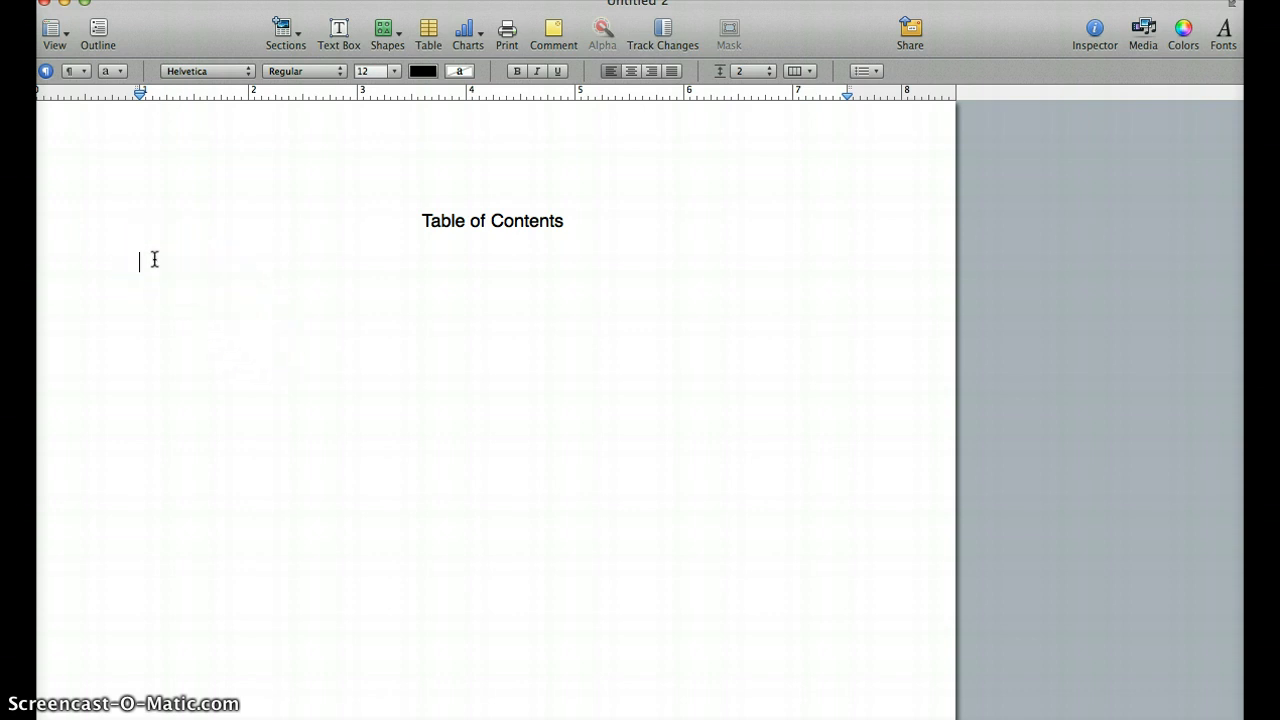
Add a right tab stop to the line below the title and place it at the right margin, at 6.5 in.
click(820, 95)
right_click(824, 97)
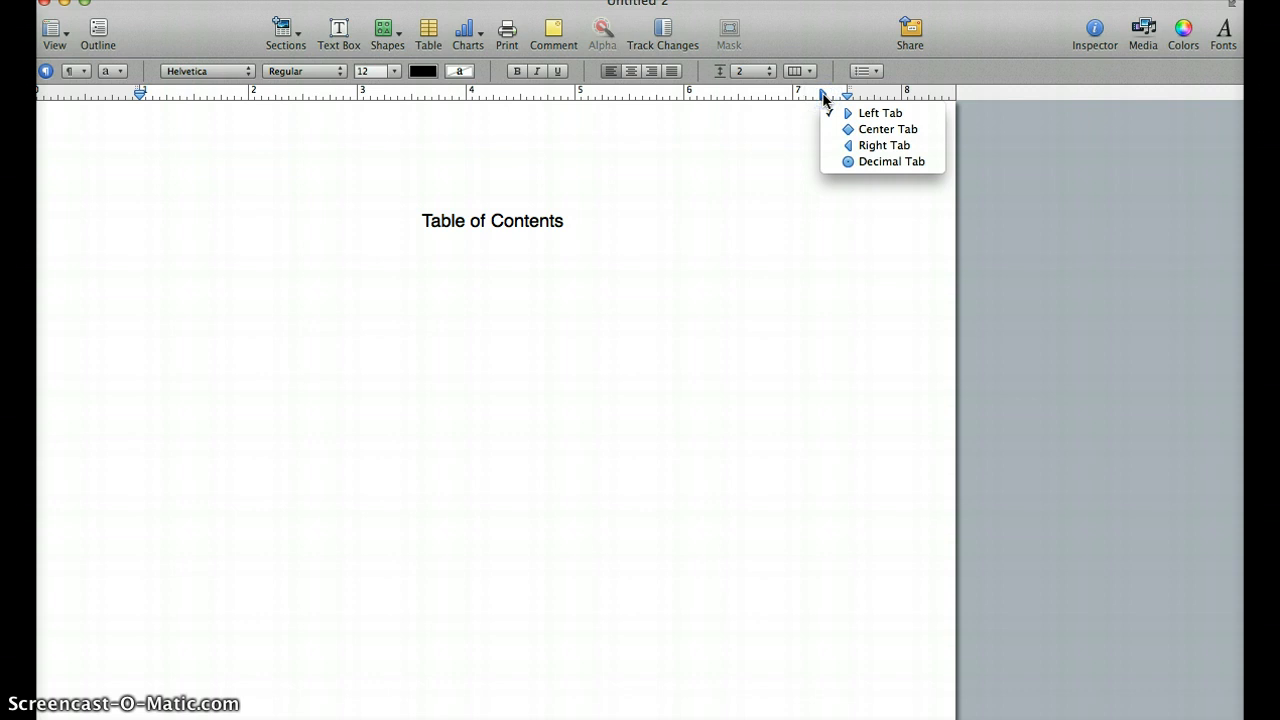
mouse_move(824, 100)
mouse_down()
mouse_move(865, 161)
mouse_move(860, 144)
mouse_up()
drag(810, 100, 820, 96)
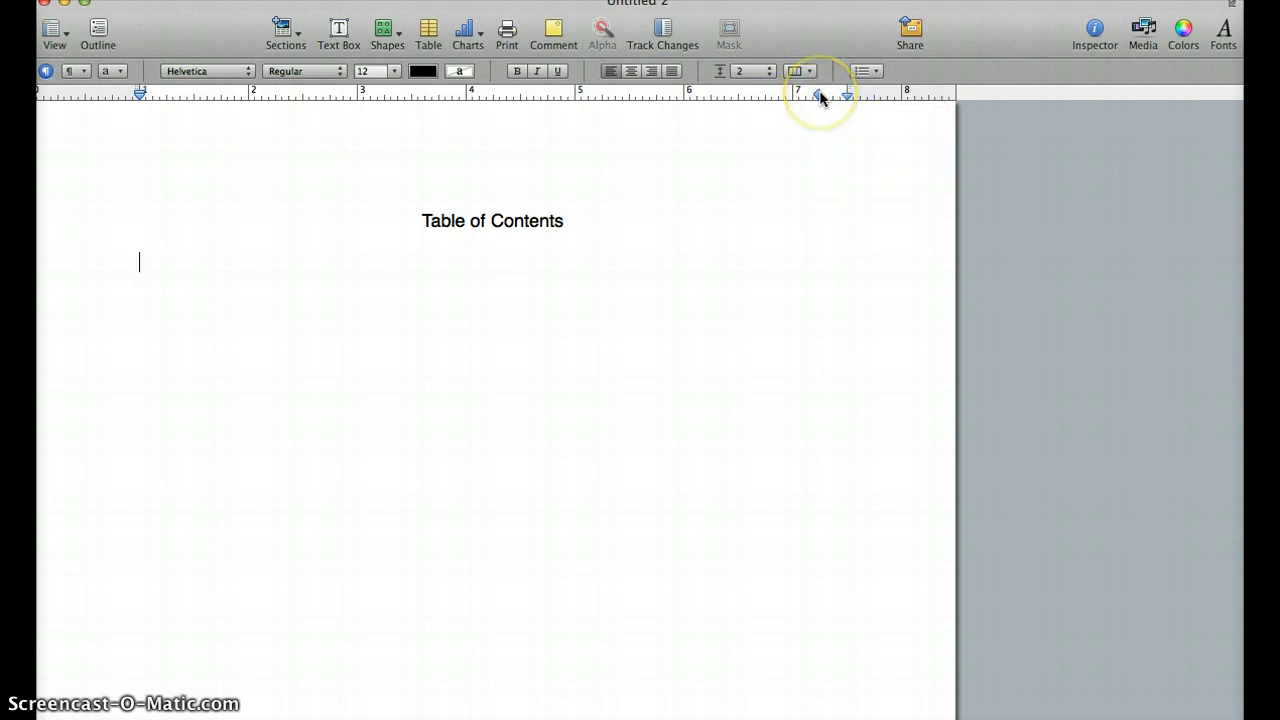
click(819, 97)
click(818, 97)
drag(818, 97, 847, 95)
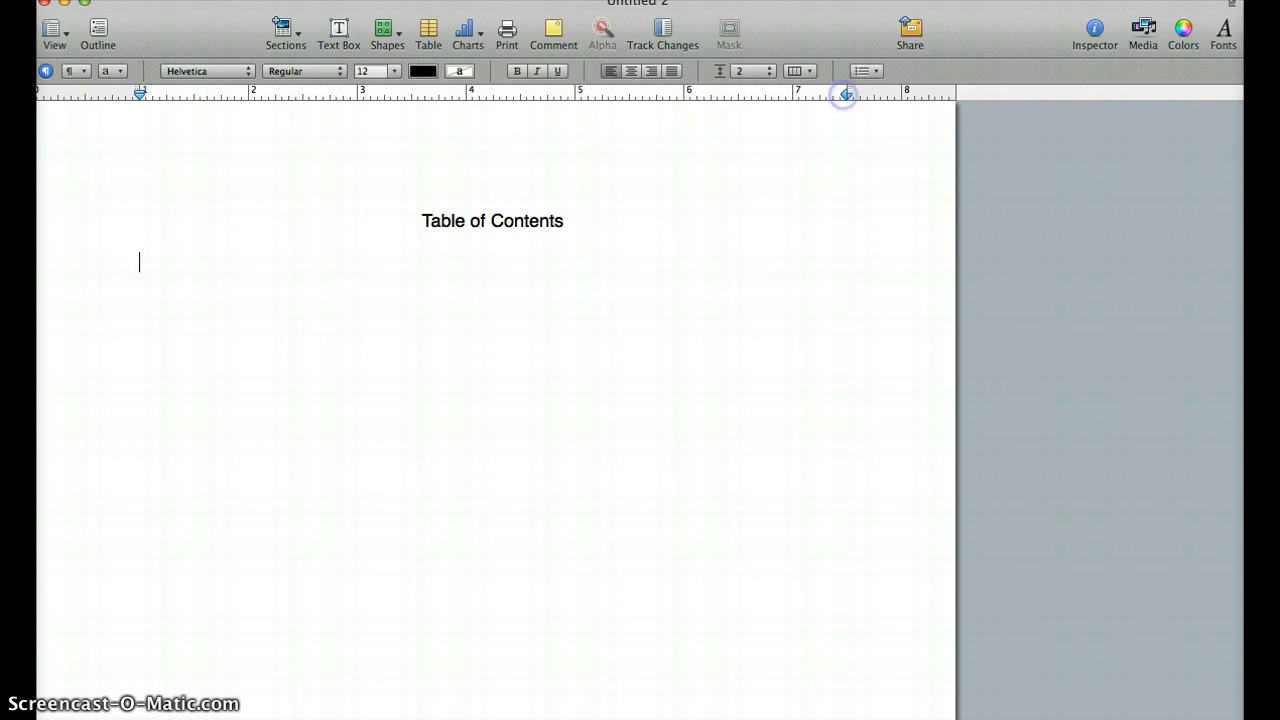
Enter the first contents line "Chapter 1" with page number 1 at the right tab stop.
click(742, 266)
text(Chapter 1)
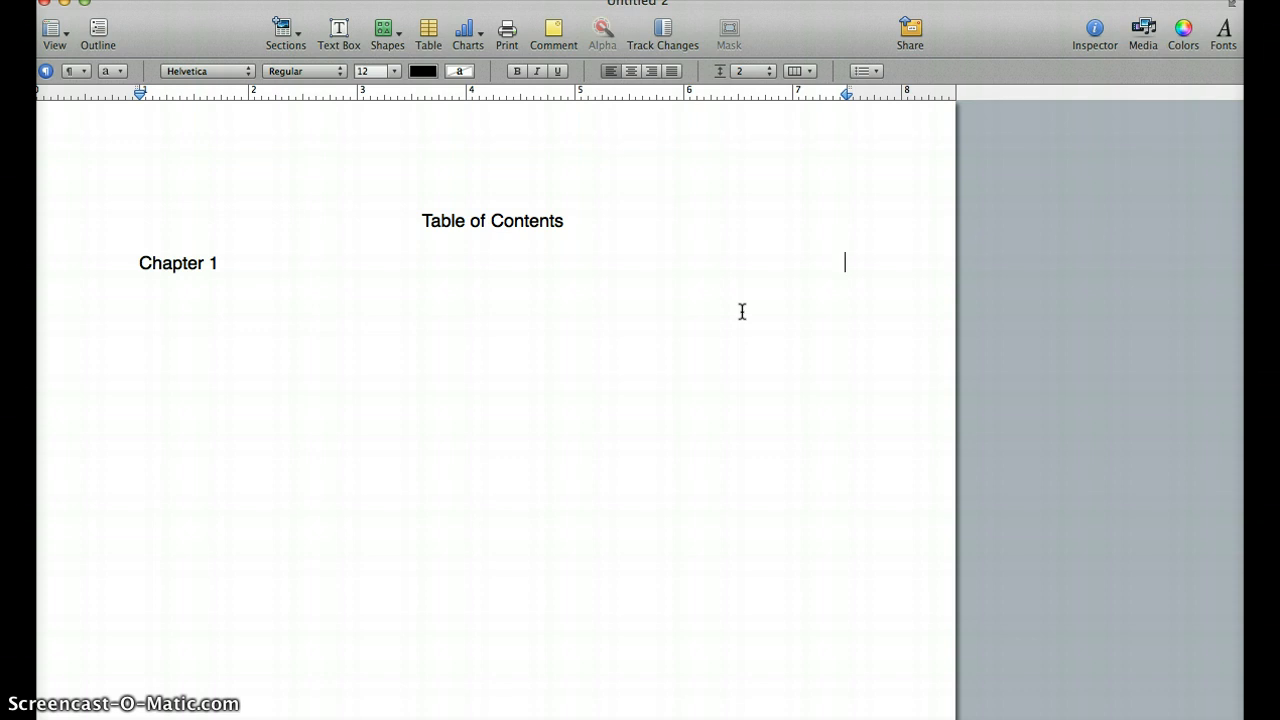
text(1)
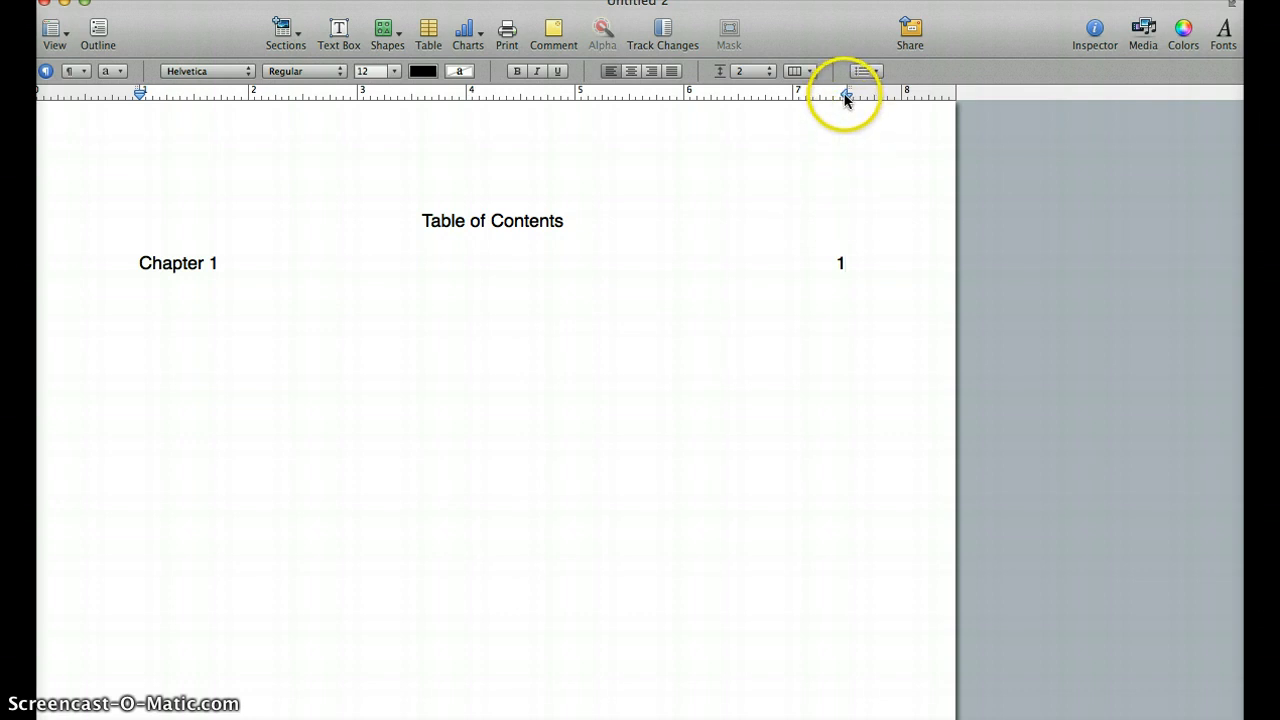
Give the 6.5 in tab stop of the Chapter 1 line a dotted leader.
click(1096, 38)
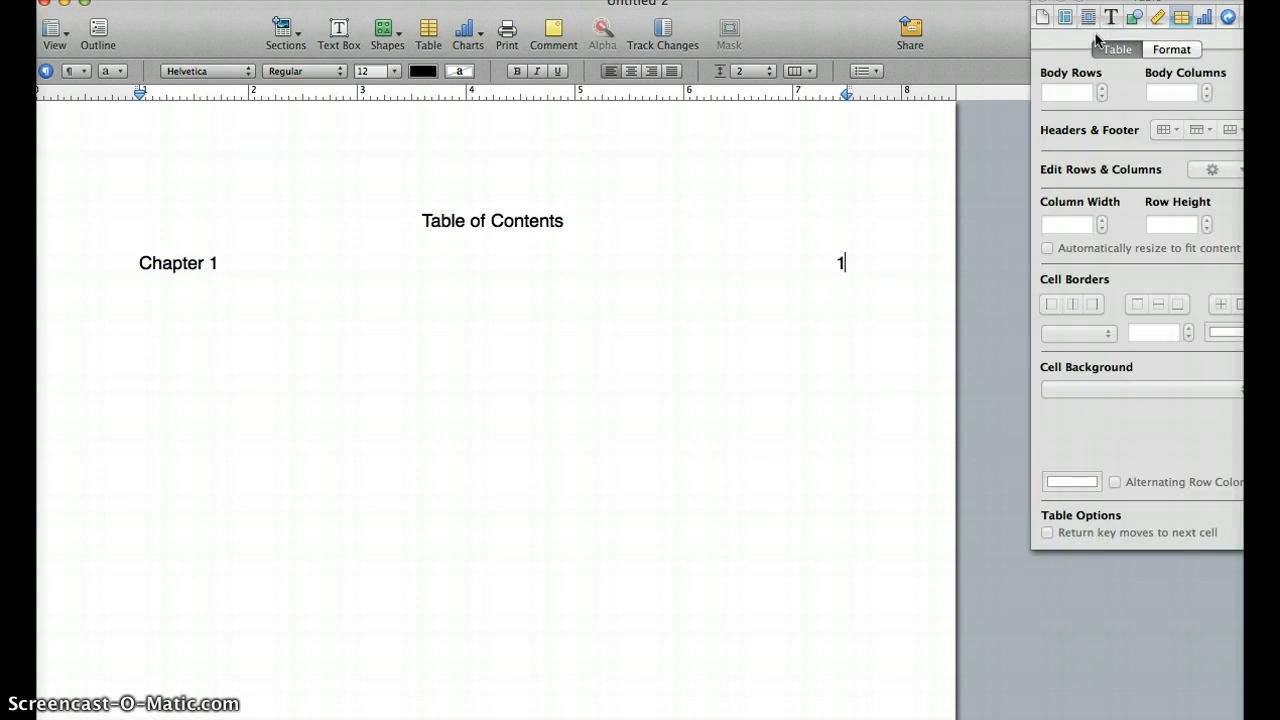
click(1112, 19)
click(1114, 19)
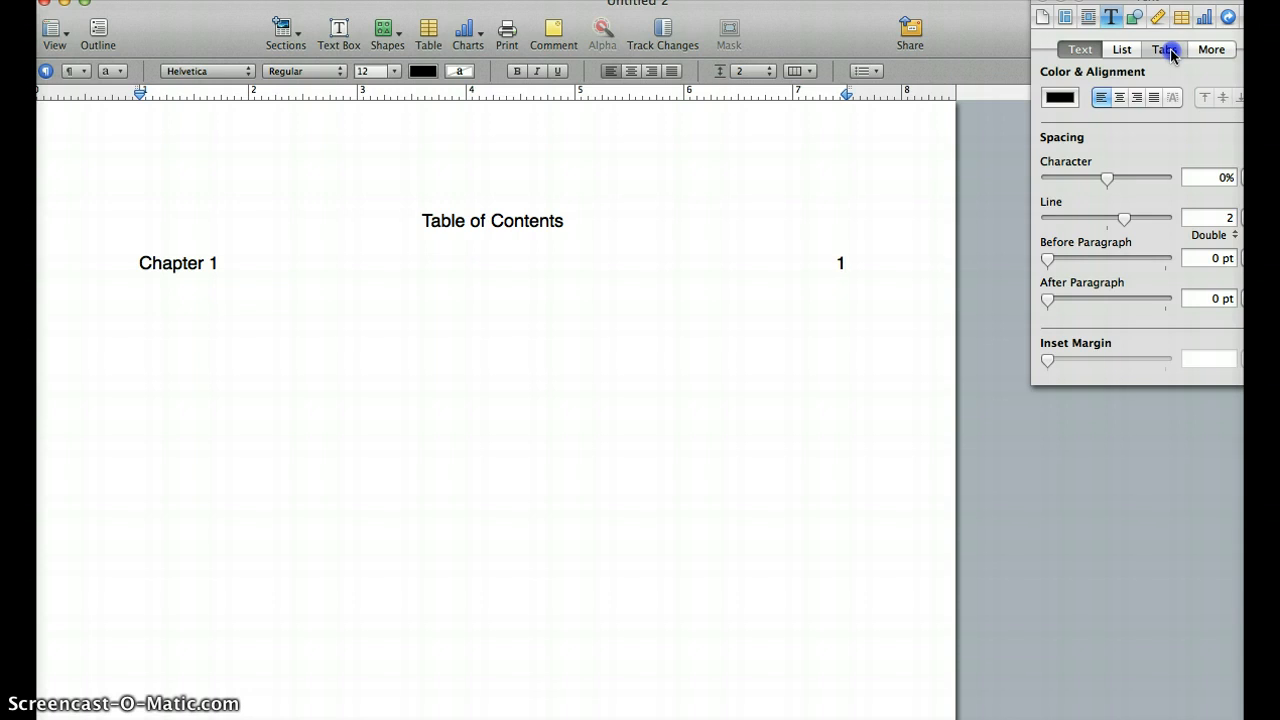
click(1170, 48)
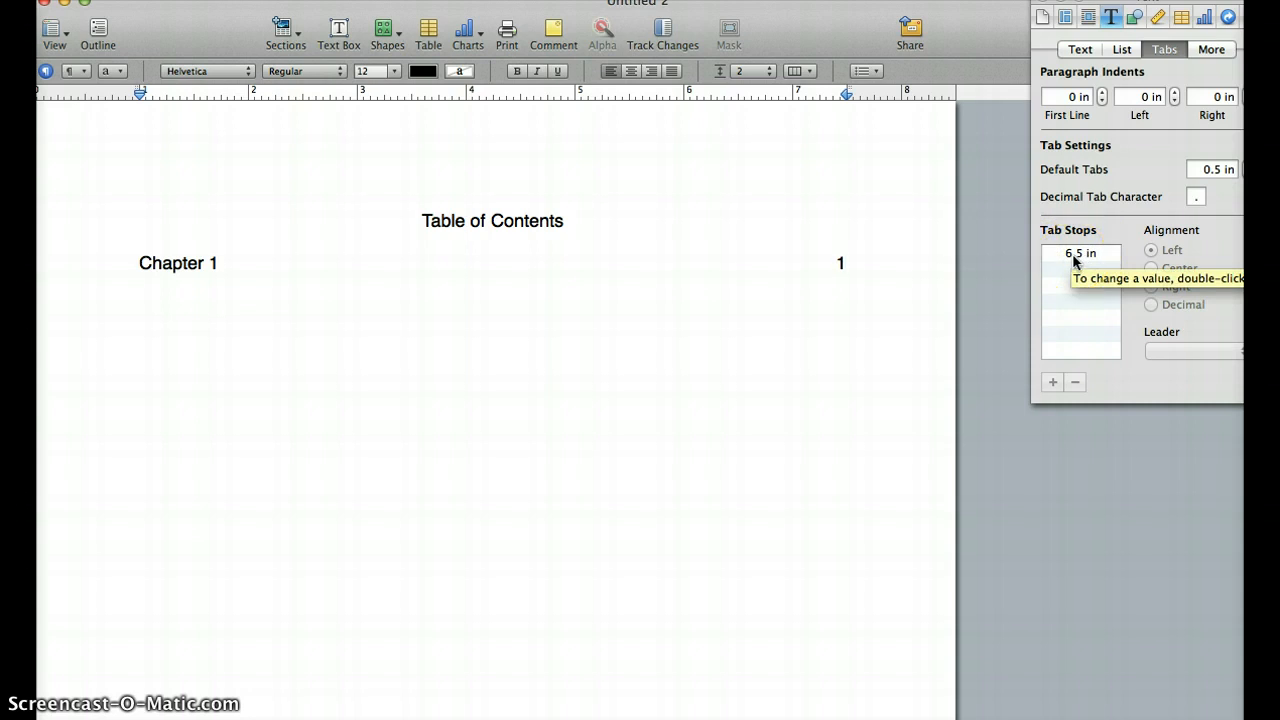
click(1075, 257)
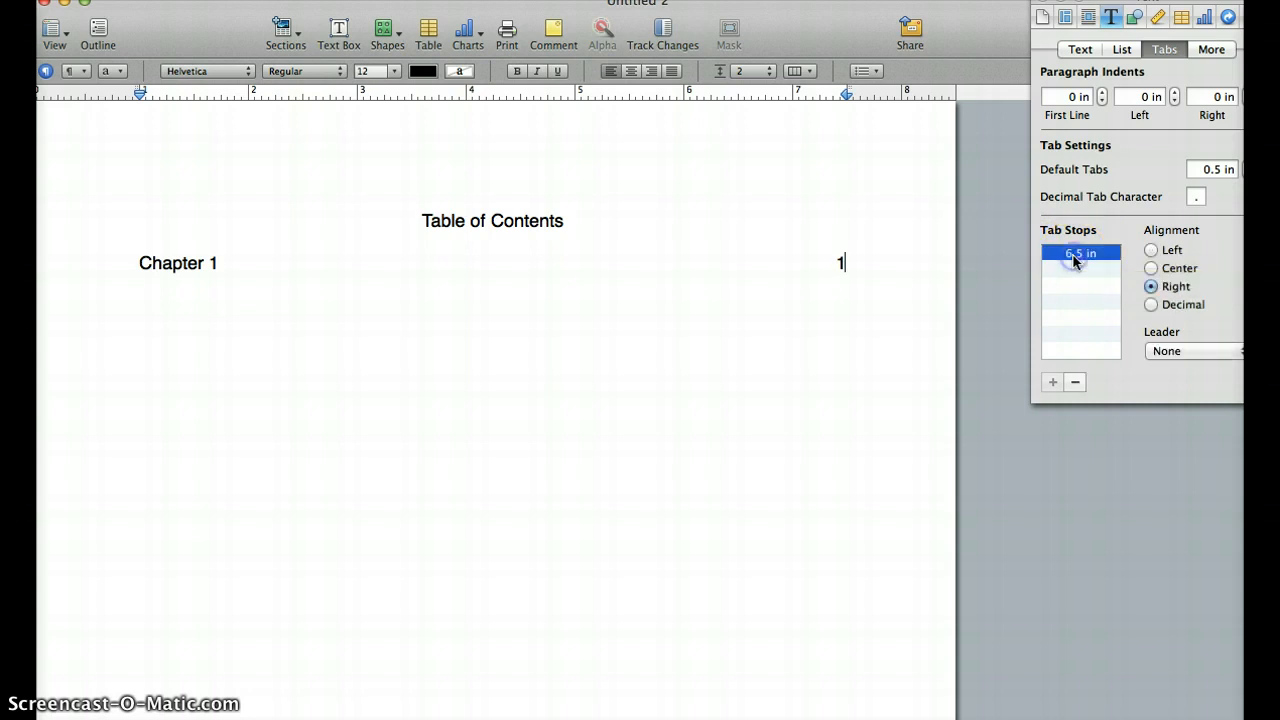
click(1245, 355)
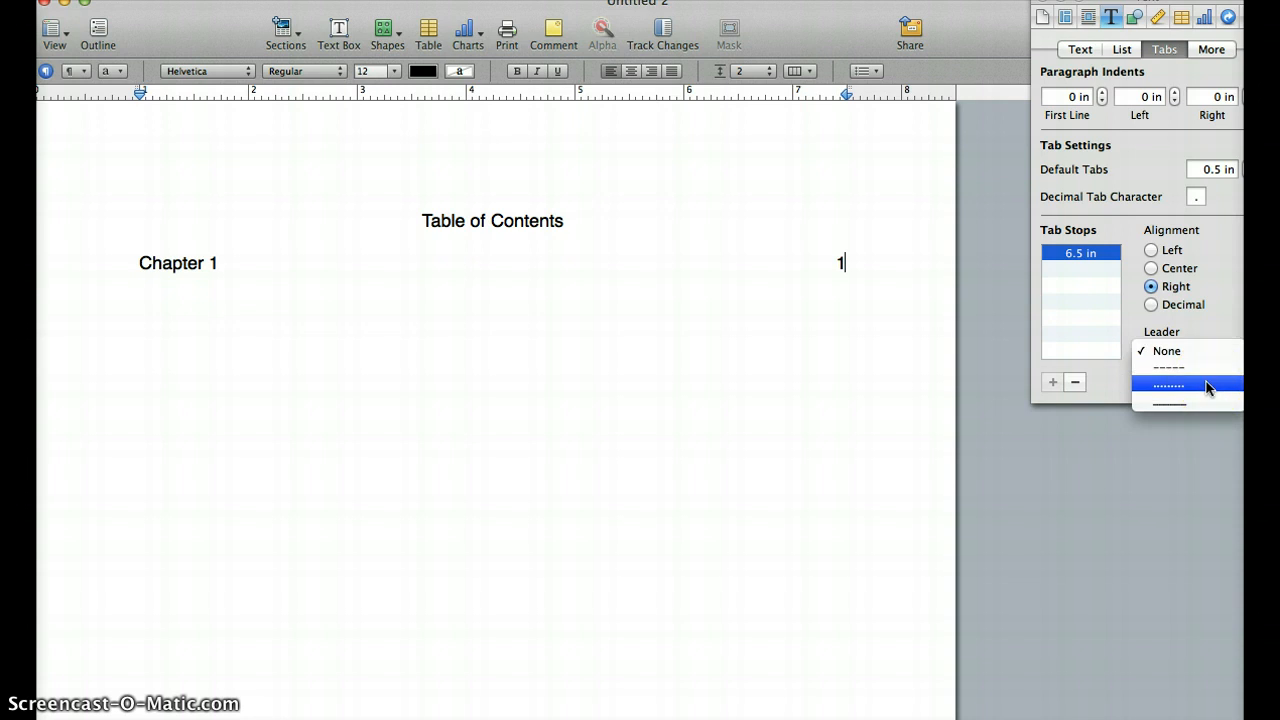
click(1207, 386)
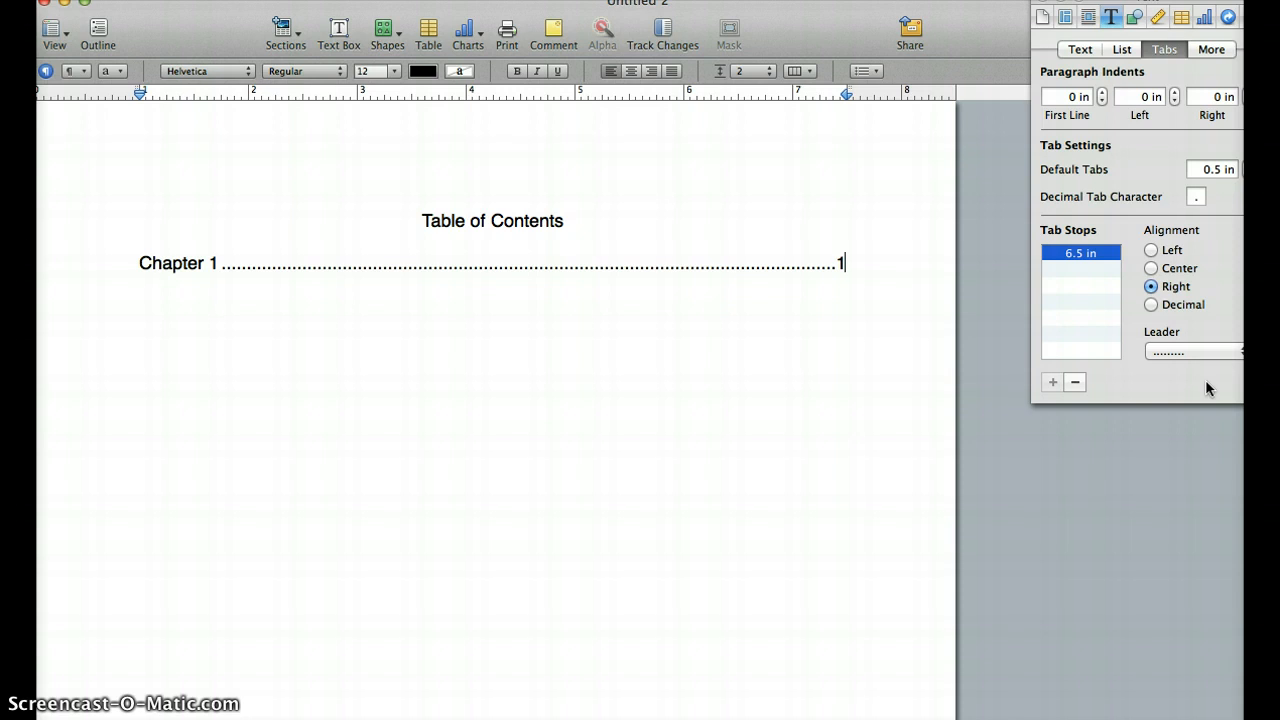
Add a contents line "Chapter 2" with page number 3 at the tab stop.
key(Return)
text(Chapter 2)
key(Tab)
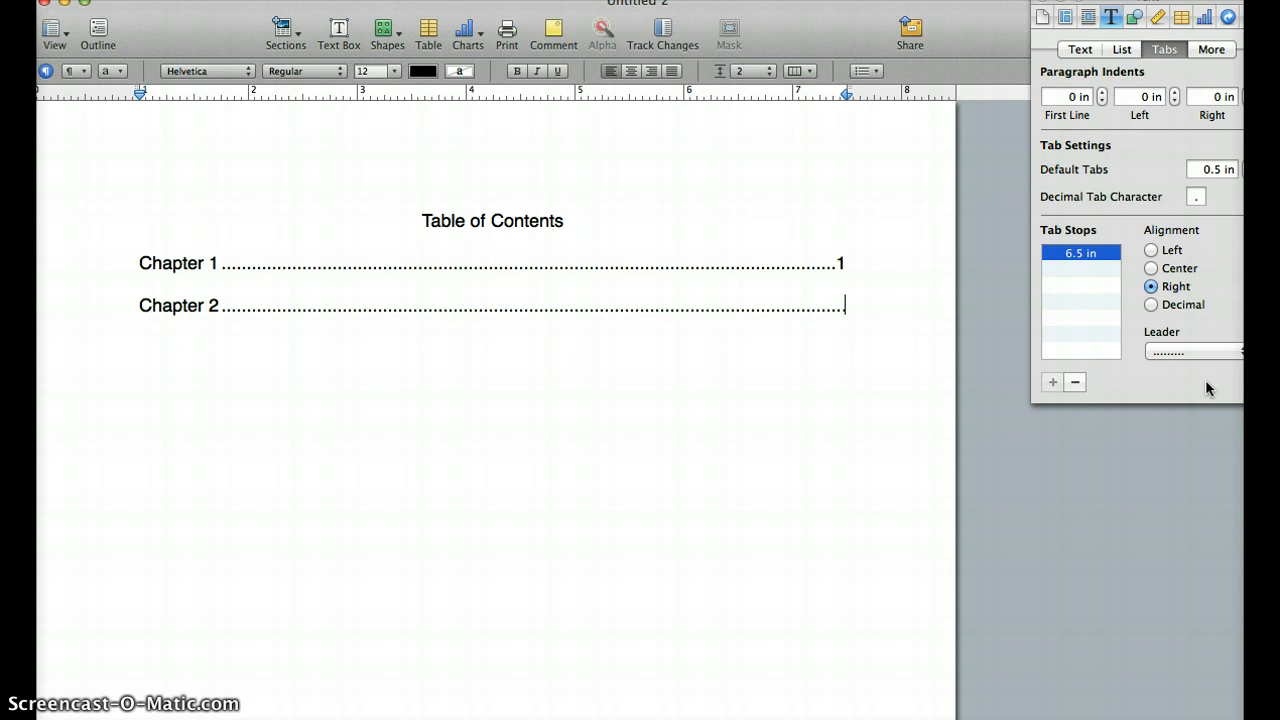
text(3)
Add a contents line "What's In A Name?" with page number 5 at the tab stop.
key(Return)
text(What's In A Name?)
key(Tab)
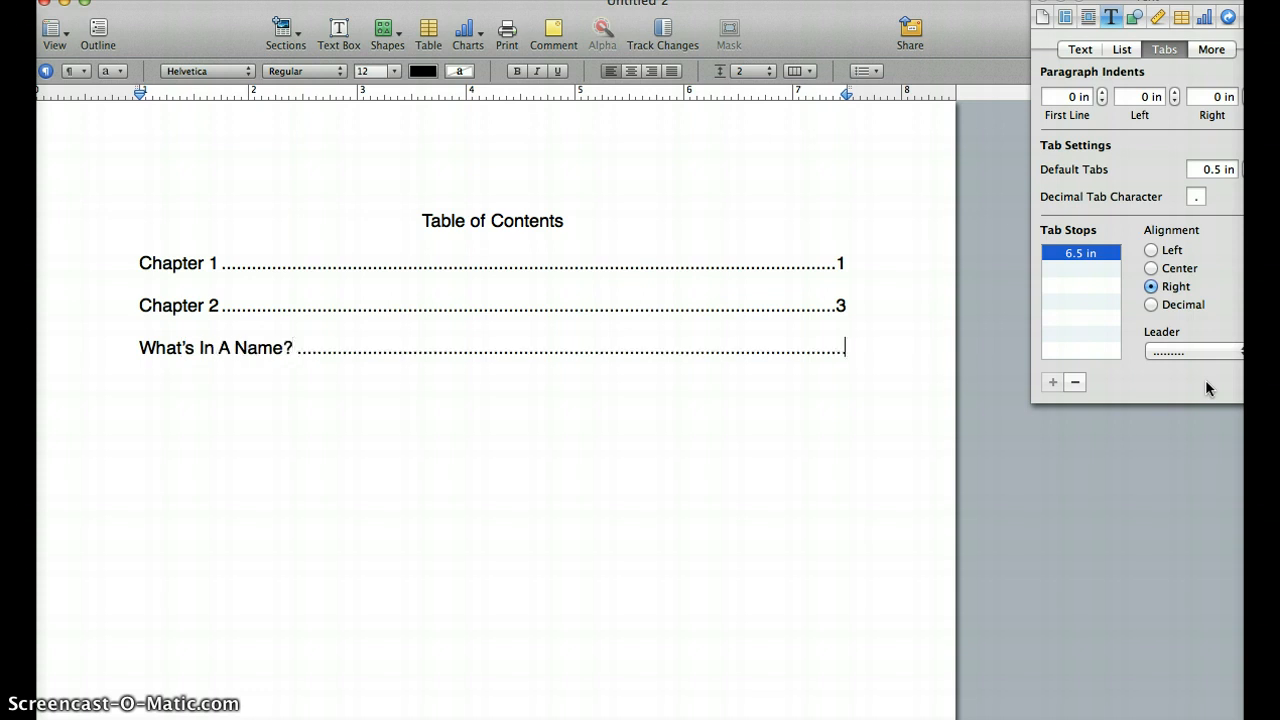
text(5)
Add a contents line "My House" with page number 8 at the tab stop, and begin a new line below it.
key(Return)
text(My House)
key(Tab)
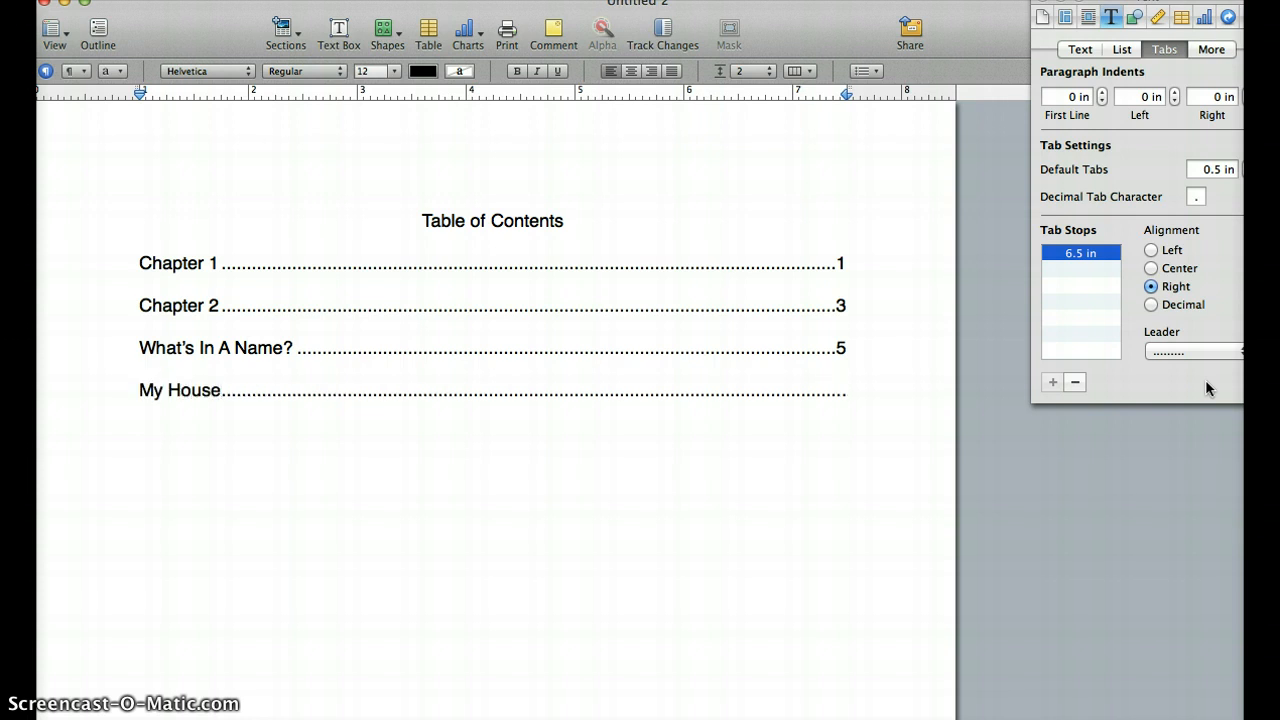
text(8)
key(Return)
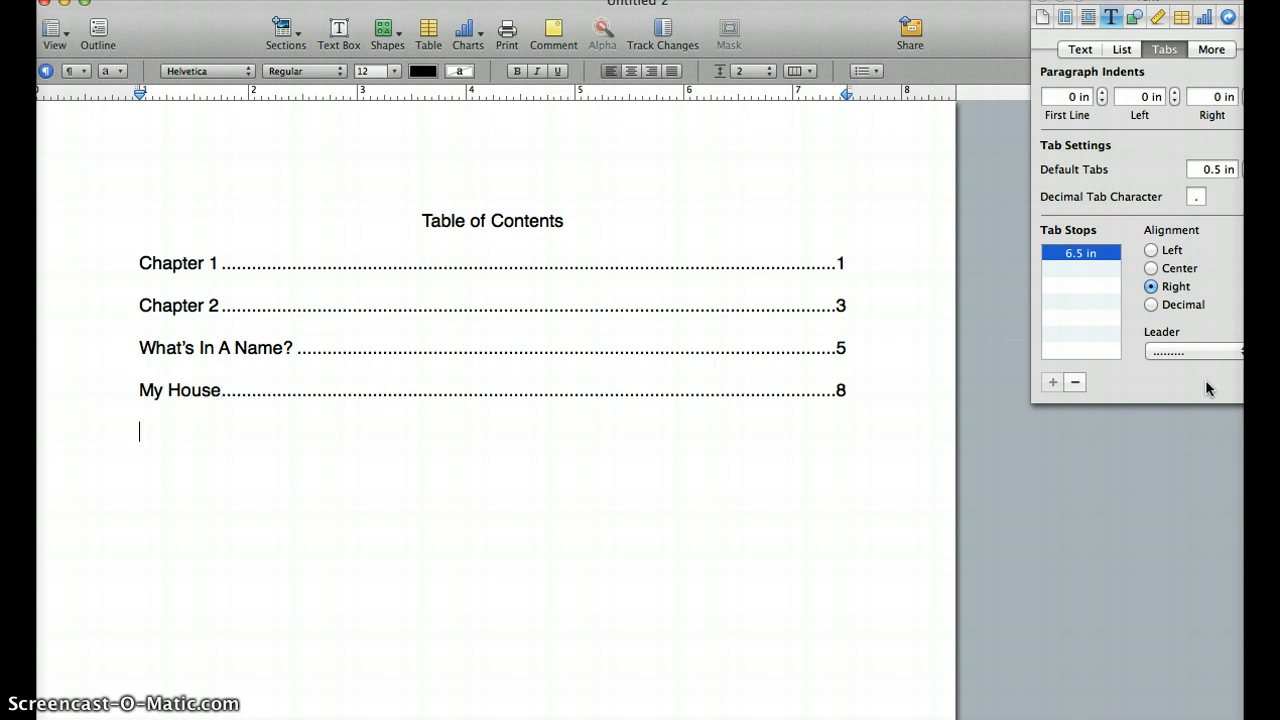